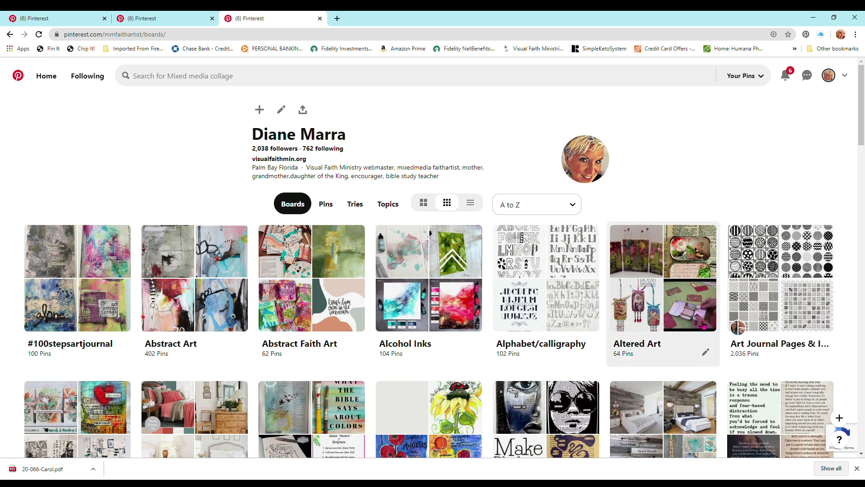
scroll(703, 325, "down", 2)
scroll(703, 326, "up", 2)
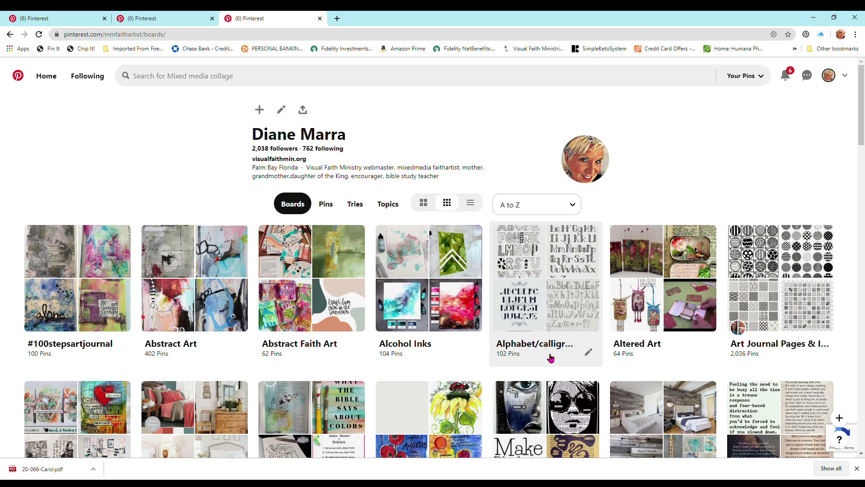
scroll(551, 359, "down", 2)
scroll(551, 358, "down", 1)
scroll(549, 358, "down", 2)
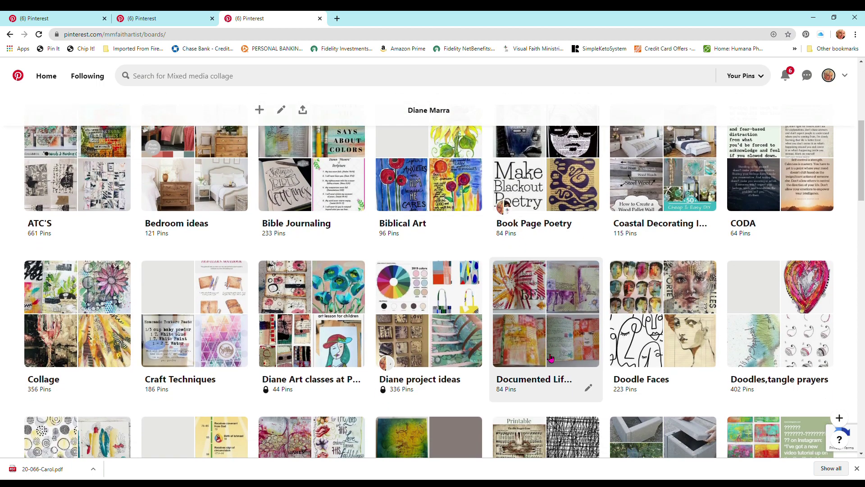
scroll(548, 357, "down", 1)
scroll(551, 359, "down", 3)
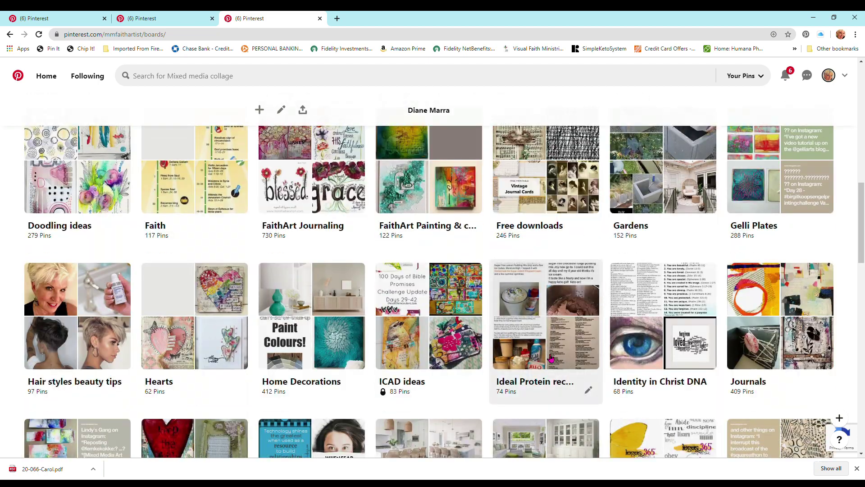
scroll(553, 359, "down", 1)
scroll(551, 359, "down", 1)
scroll(551, 358, "up", 1)
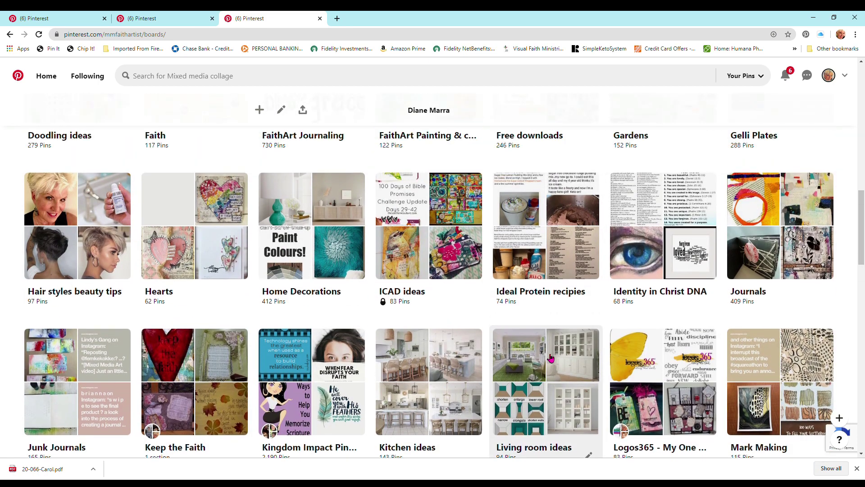
scroll(552, 359, "up", 1)
scroll(551, 359, "up", 1)
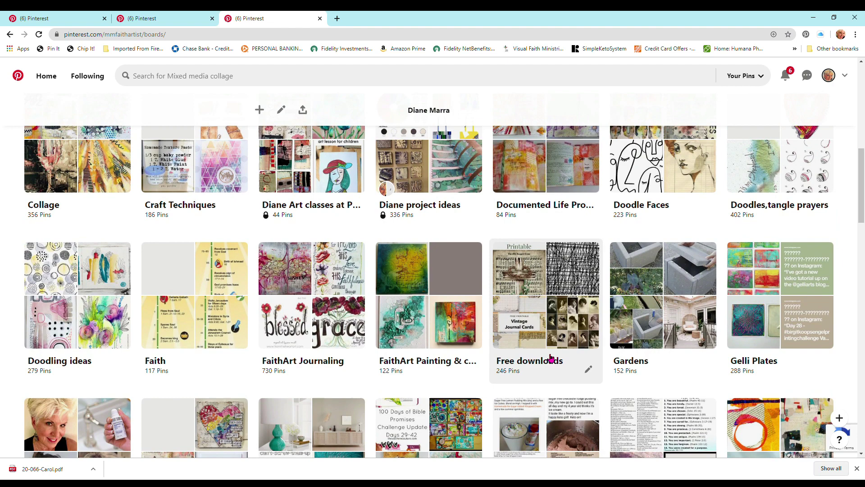
scroll(551, 358, "up", 3)
scroll(550, 358, "up", 2)
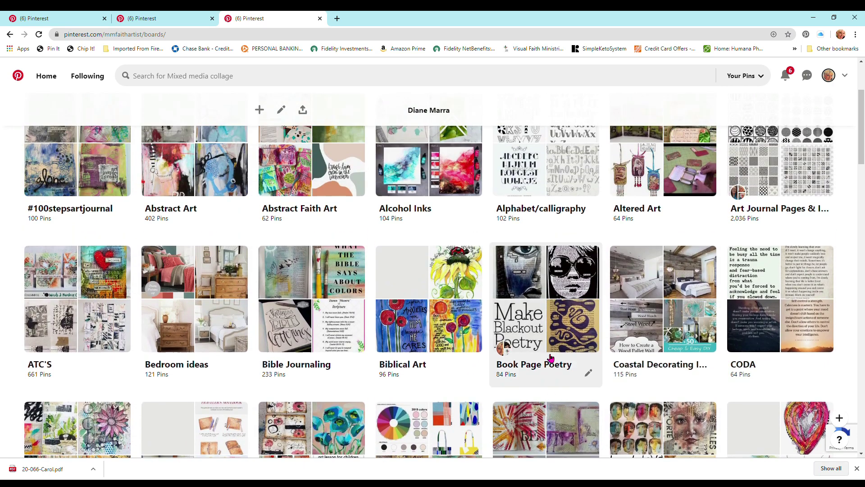
scroll(551, 358, "up", 1)
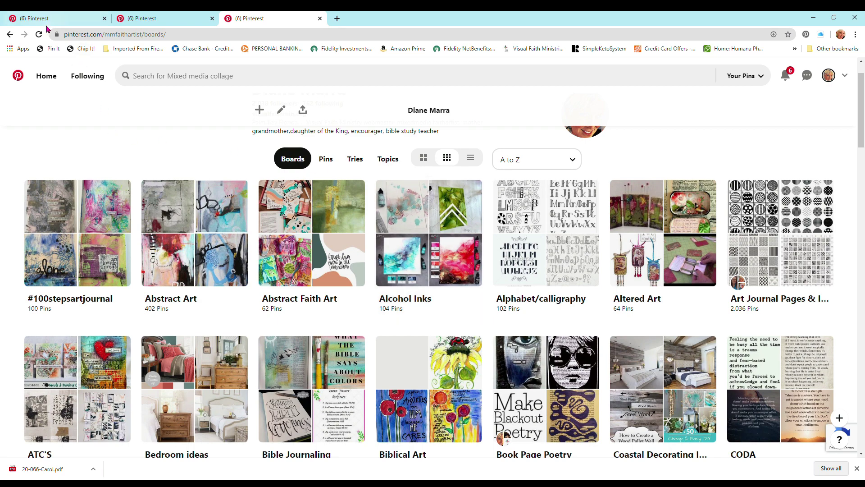
Step: Search for 'visual faith ministry' and open the Visual Faith Ministry account from the suggestions
left_click(24, 22)
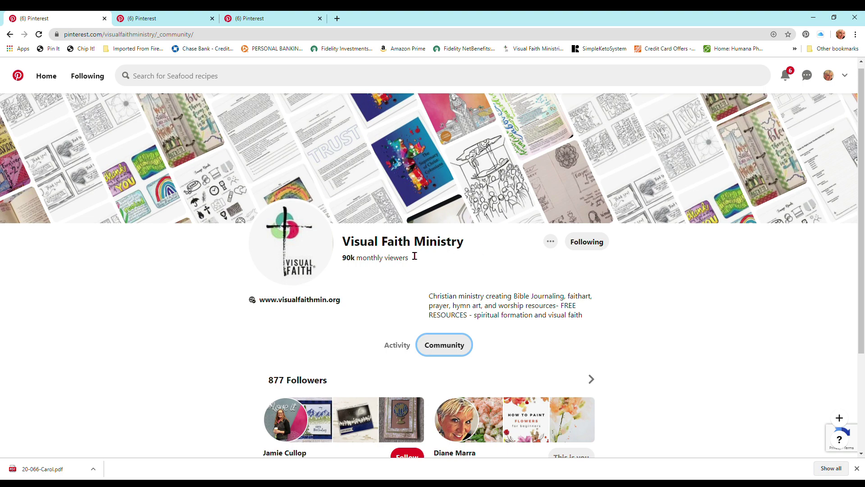
left_click(254, 21)
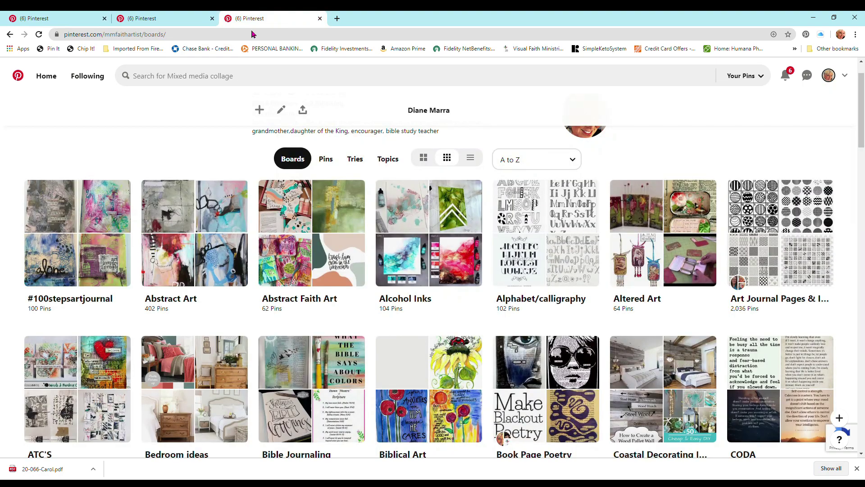
left_click(155, 80)
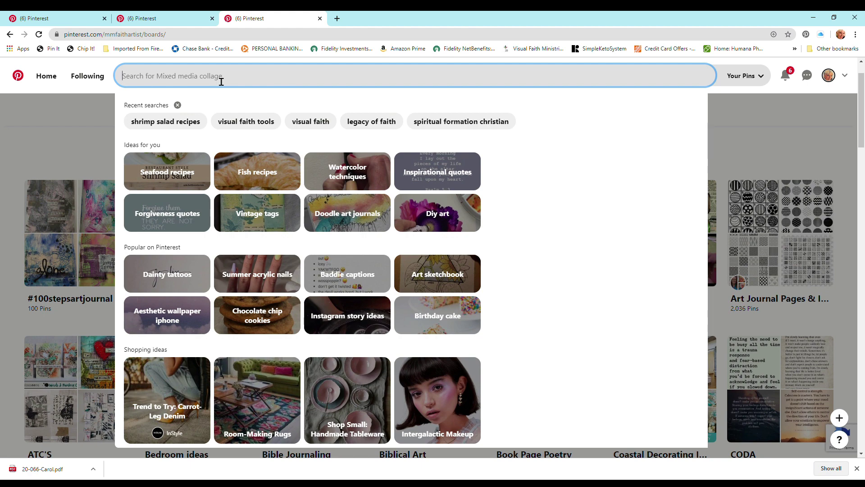
type("visual")
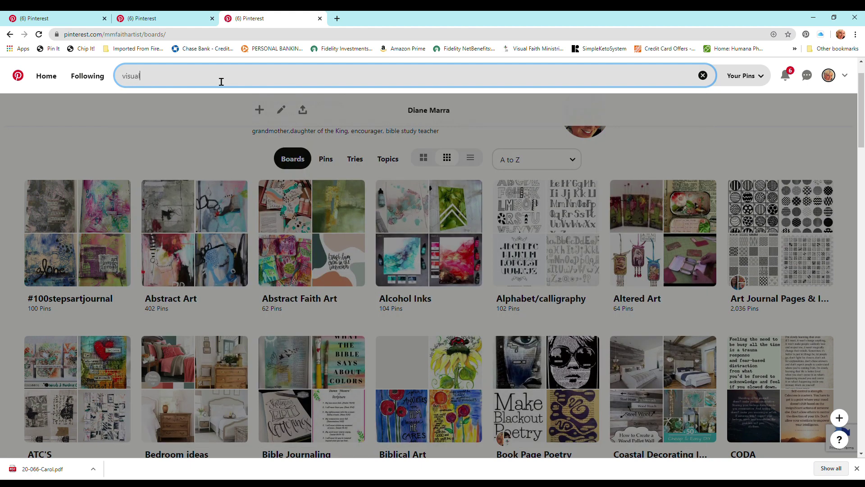
type(" faith minis")
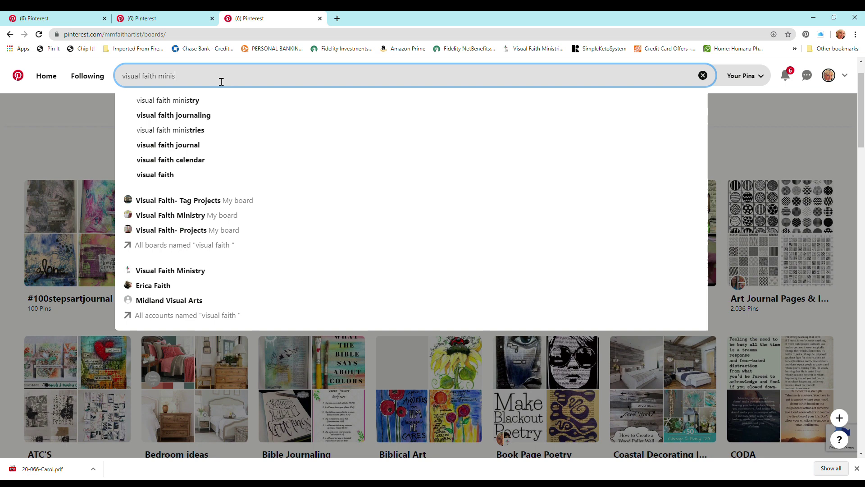
type("try")
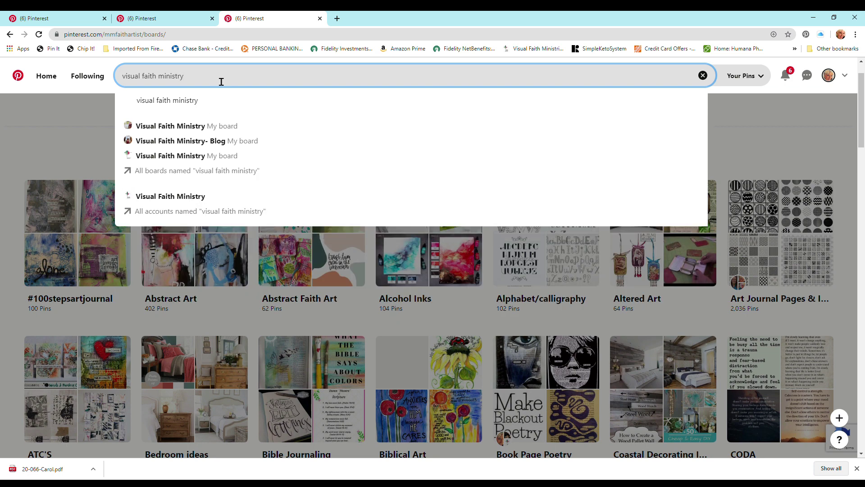
left_click(187, 103)
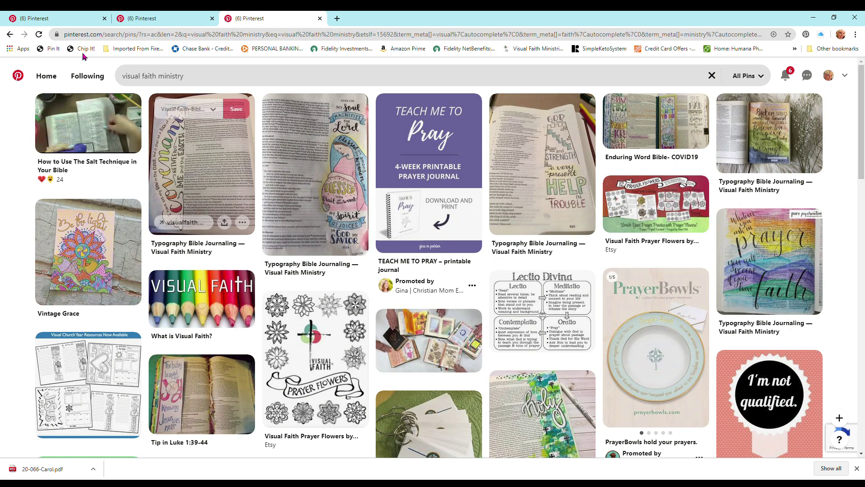
key("alt+Left")
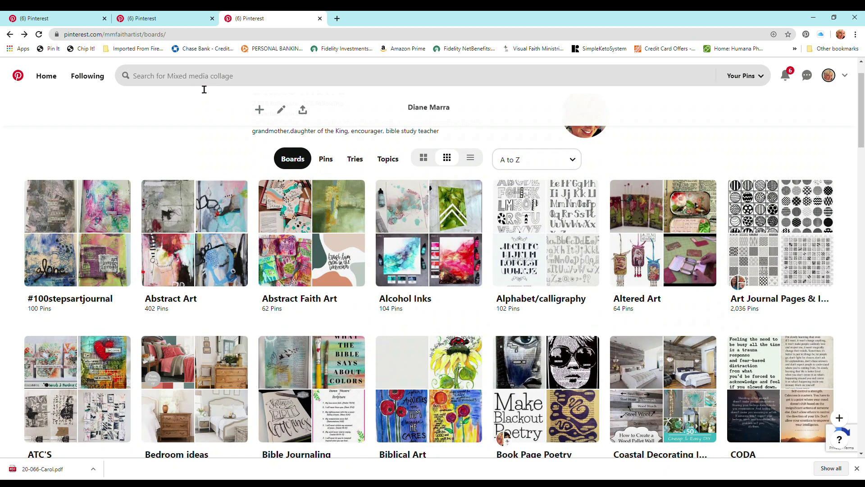
left_click(180, 81)
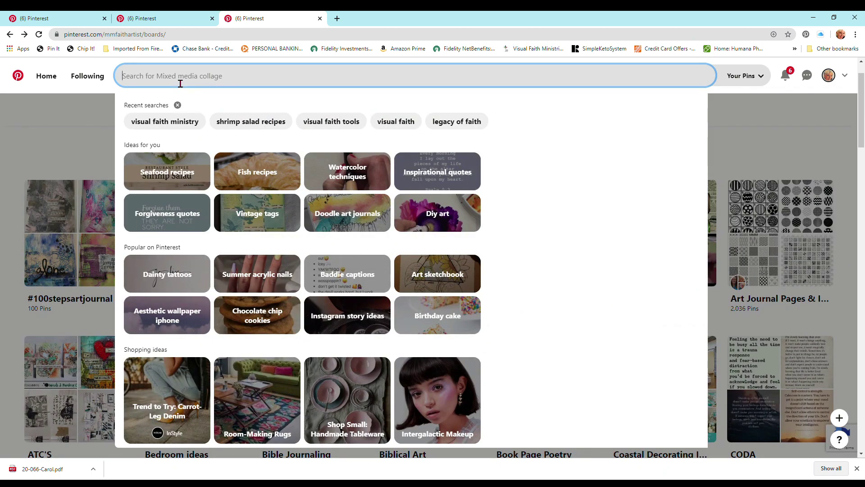
type("visual ")
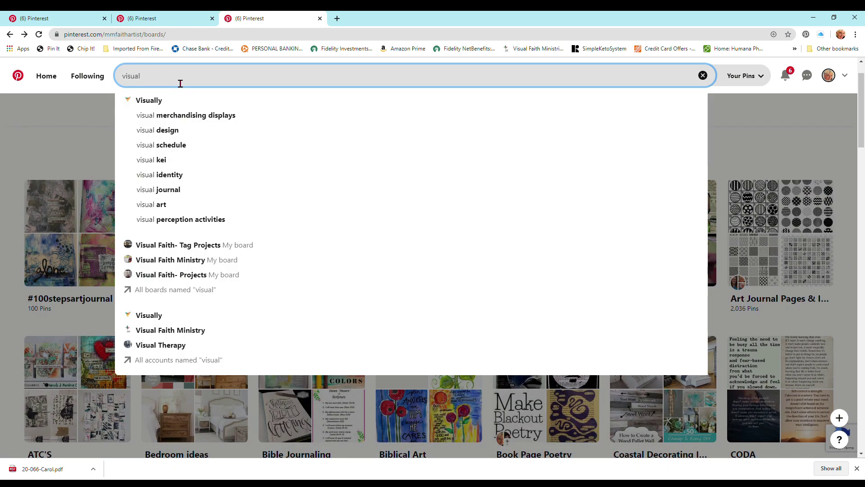
type("faith m")
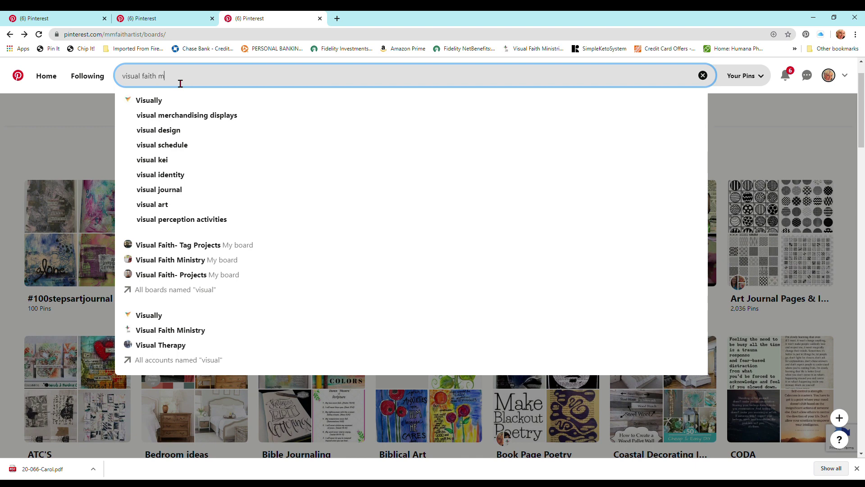
type("inistry")
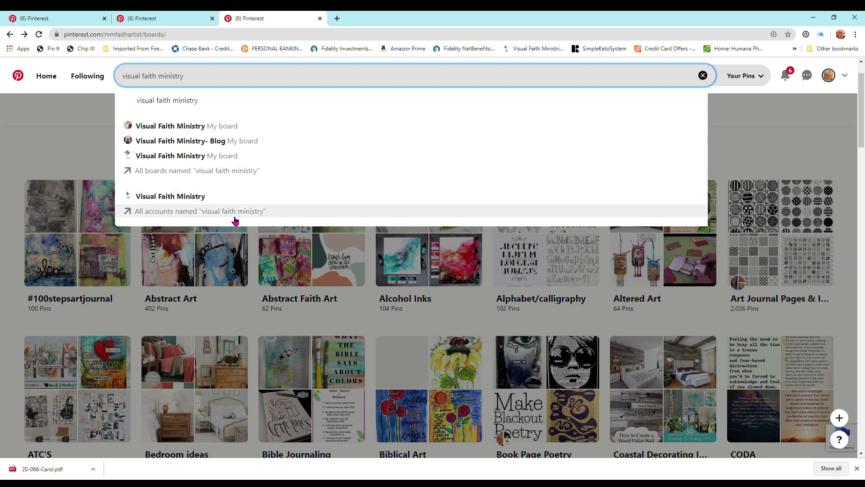
left_click(180, 197)
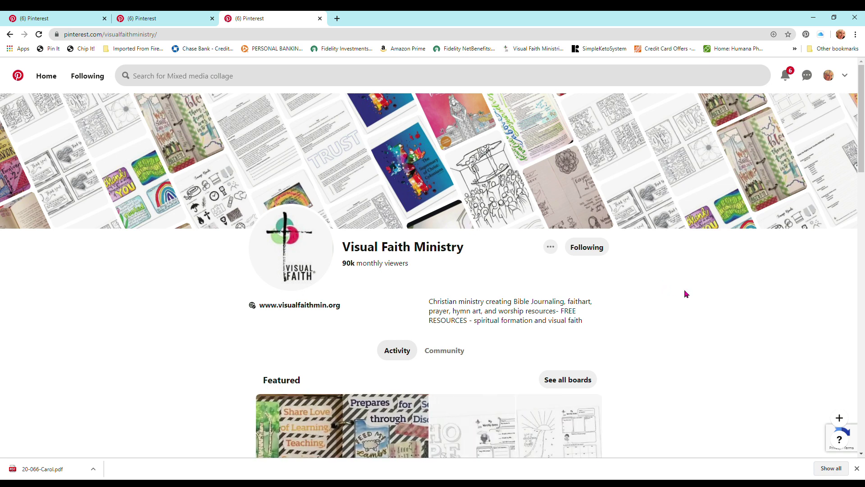
scroll(685, 290, "down", 2)
scroll(684, 290, "up", 1)
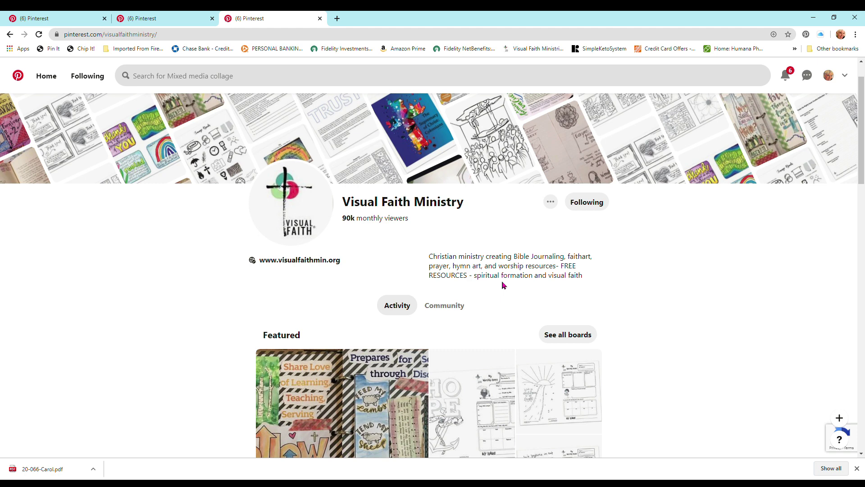
Step: Check Visual Faith Ministry's activity and community, then view the full list of 877 followers
left_click(398, 306)
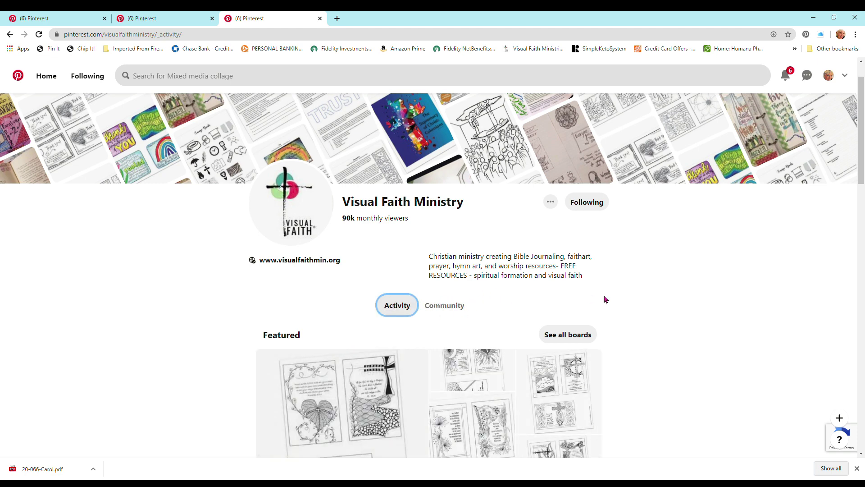
scroll(659, 315, "down", 2)
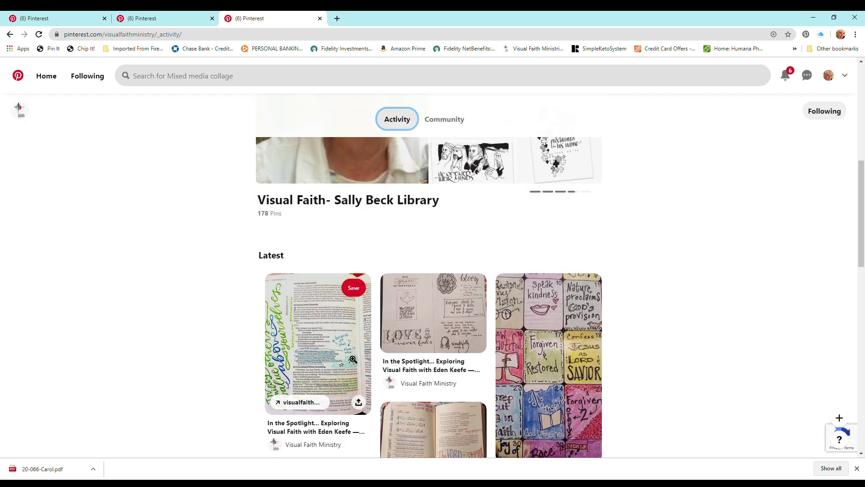
scroll(356, 358, "down", 2)
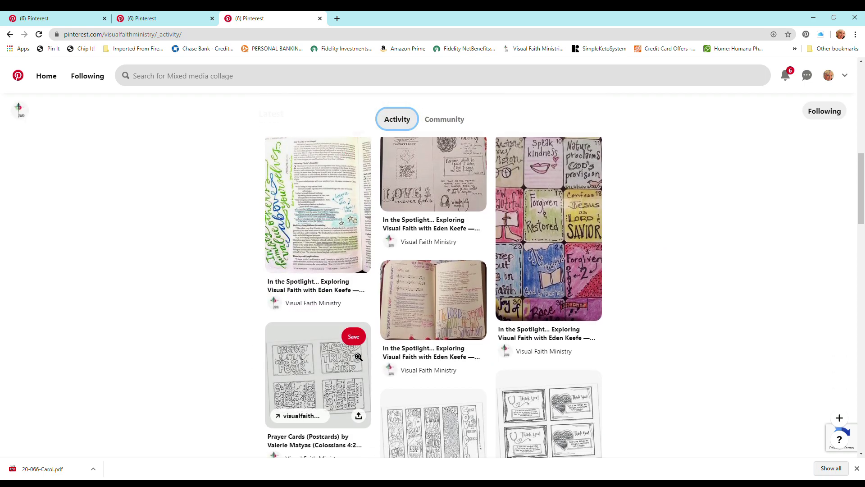
scroll(358, 357, "down", 2)
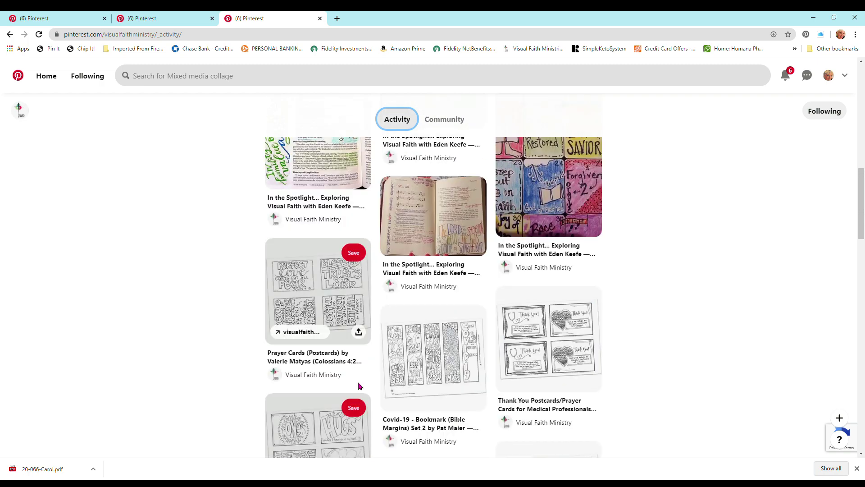
scroll(359, 386, "up", 5)
scroll(359, 386, "up", 2)
scroll(360, 384, "up", 2)
scroll(361, 384, "up", 2)
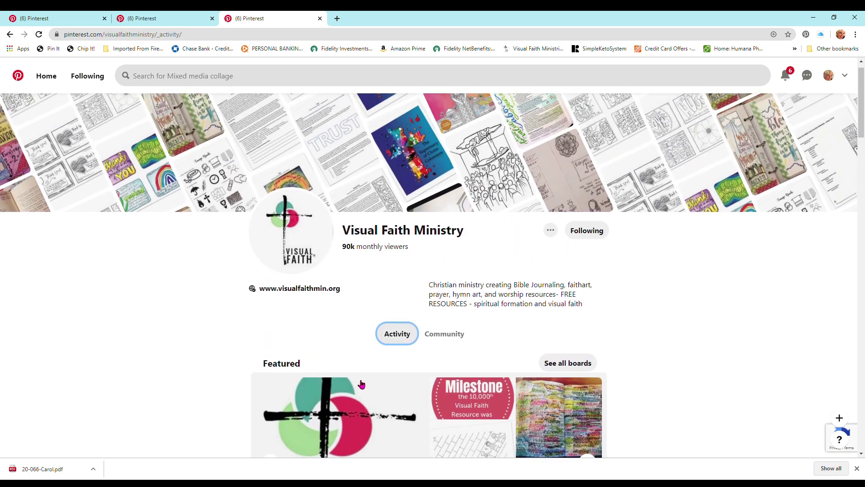
left_click(445, 351)
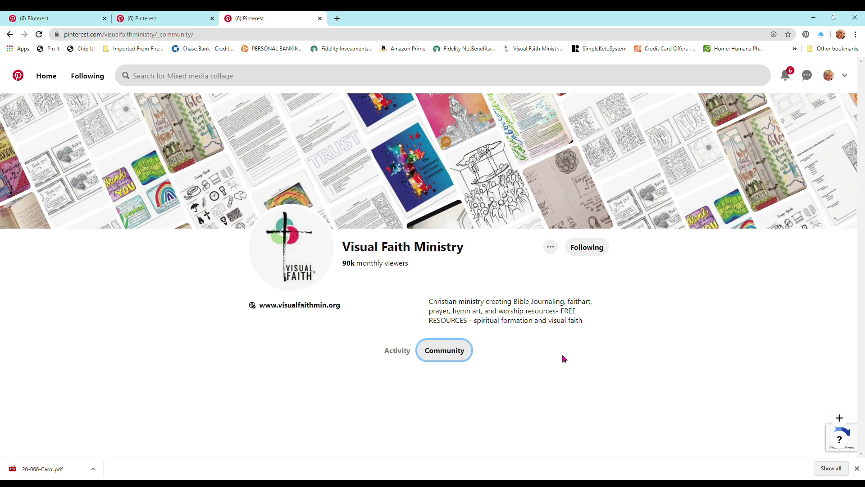
scroll(643, 364, "down", 2)
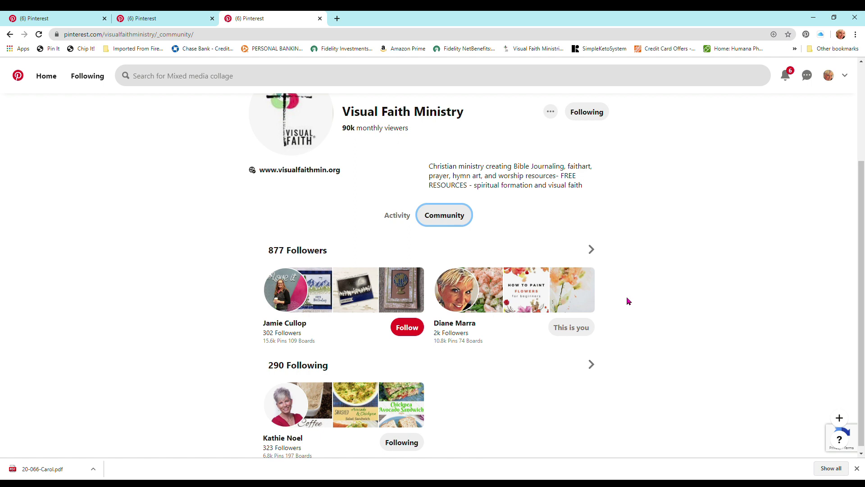
left_click(590, 250)
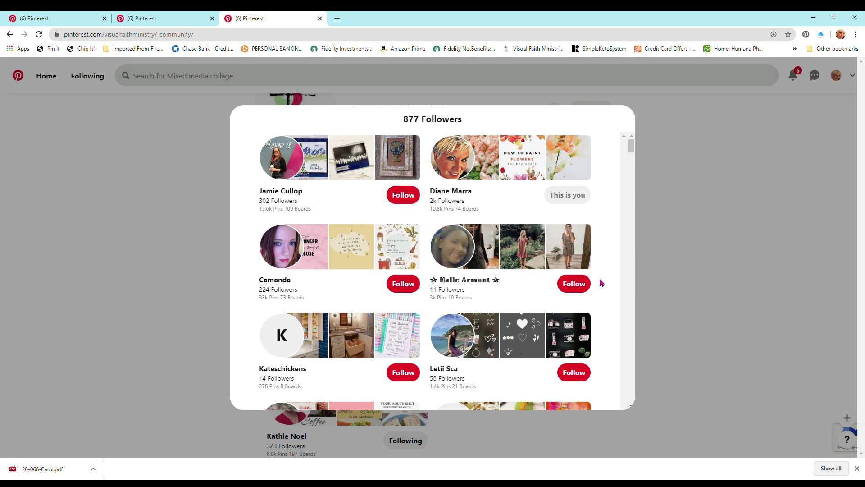
Step: Close the followers list, browse the 290 accounts it follows, then close that list
left_click(701, 203)
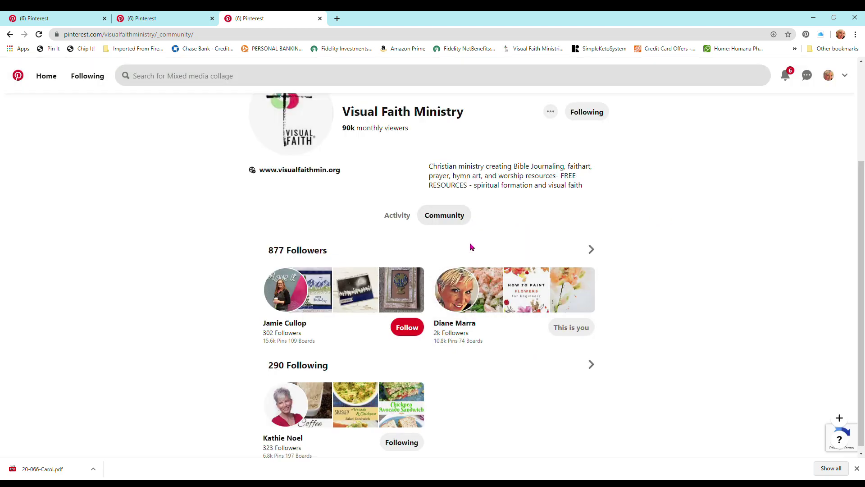
scroll(505, 367, "down", 1)
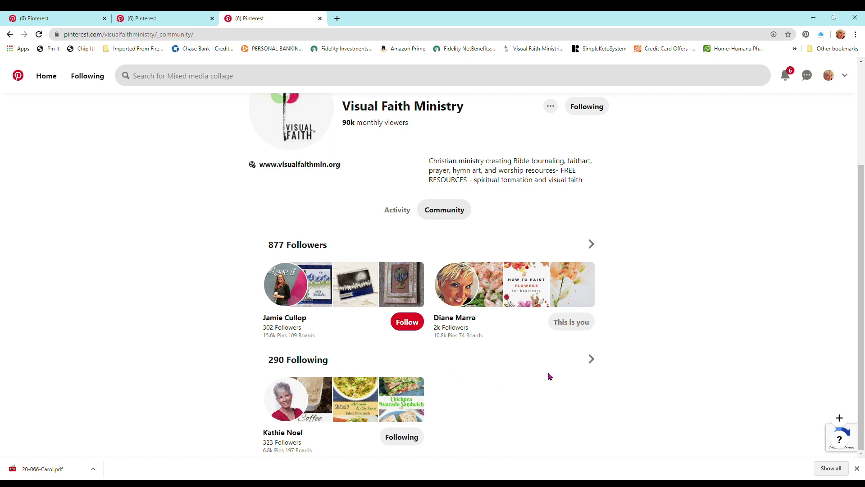
left_click(590, 359)
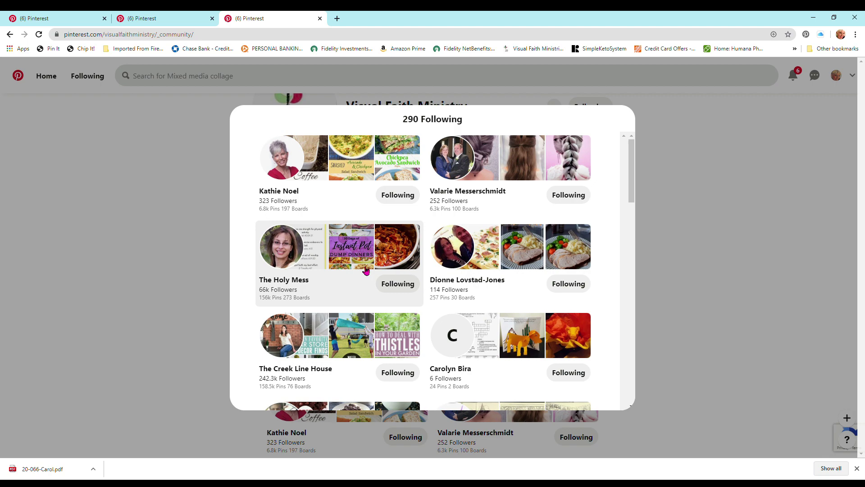
scroll(533, 305, "down", 5)
scroll(528, 298, "up", 5)
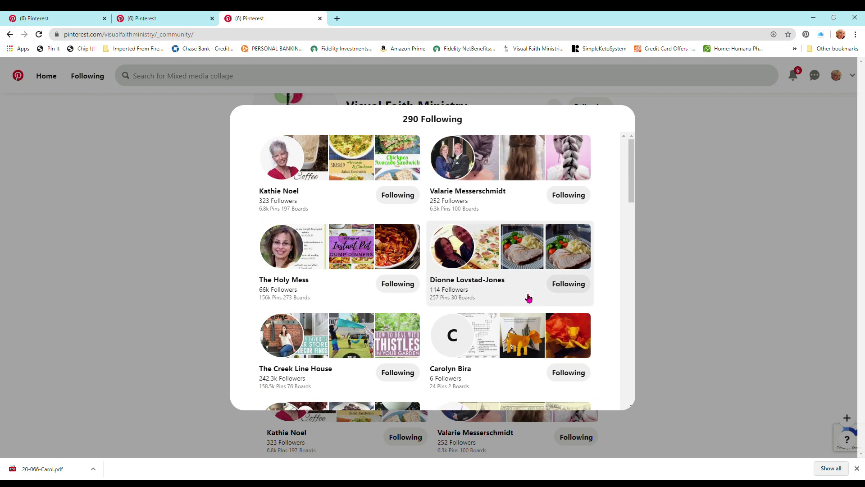
left_click(663, 233)
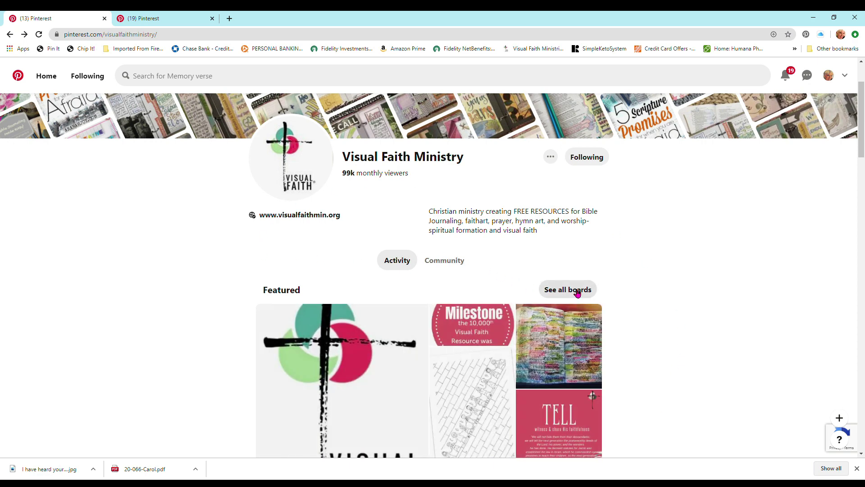
Step: Show all of Visual Faith Ministry's boards and open the VFM Coaches-Eastern board
left_click(577, 292)
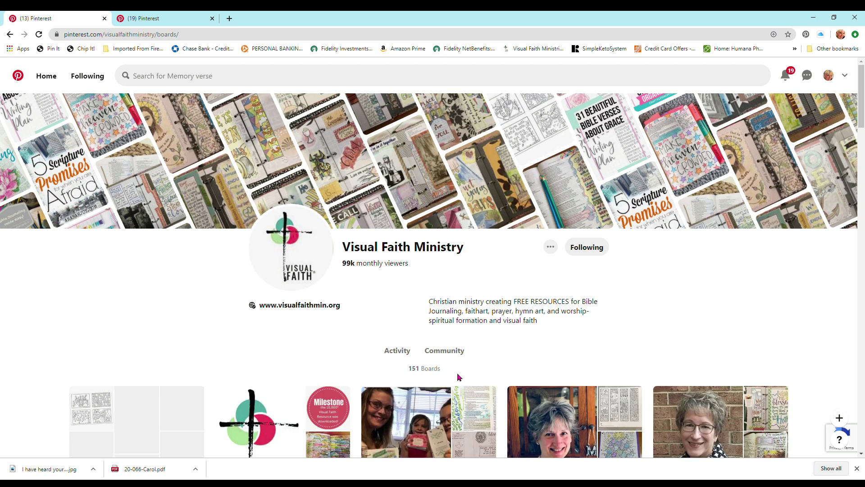
scroll(547, 346, "down", 2)
scroll(546, 346, "down", 1)
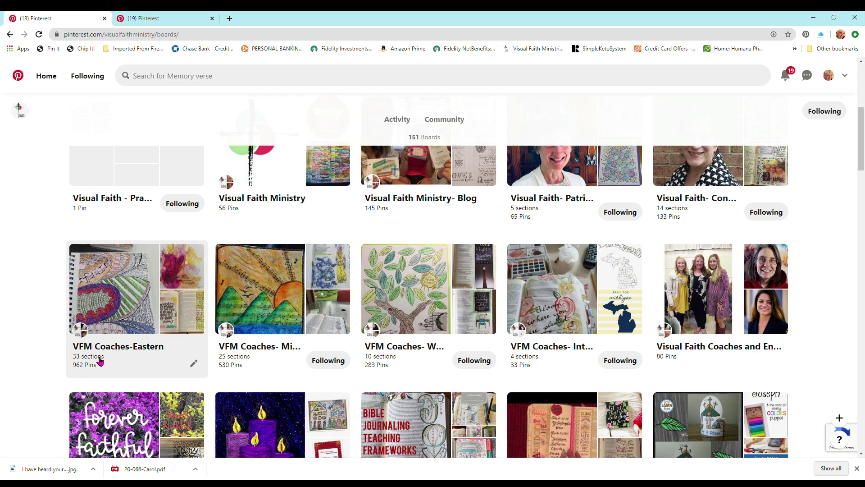
left_click(145, 308)
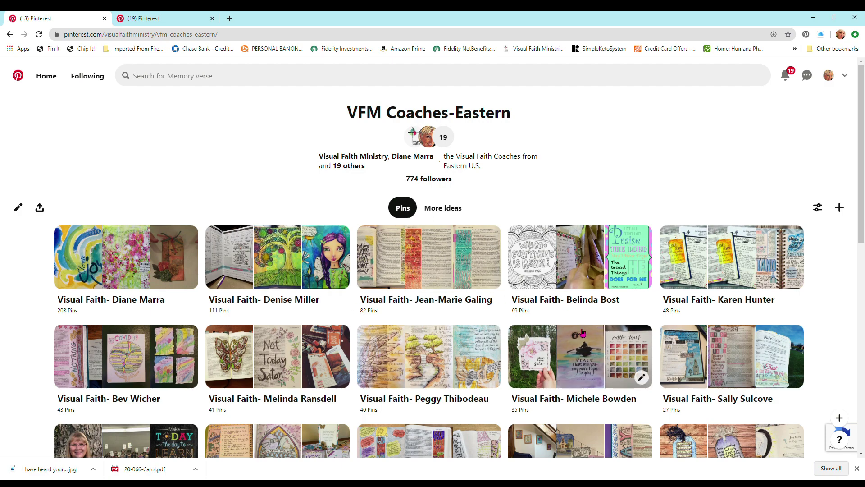
scroll(582, 333, "down", 2)
scroll(582, 332, "down", 2)
scroll(582, 333, "down", 1)
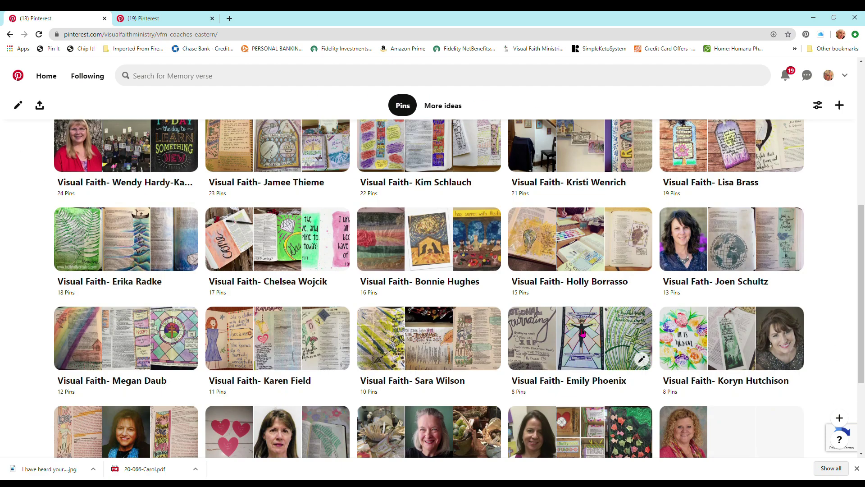
scroll(580, 333, "down", 2)
scroll(580, 333, "up", 1)
scroll(579, 333, "up", 3)
scroll(580, 332, "up", 2)
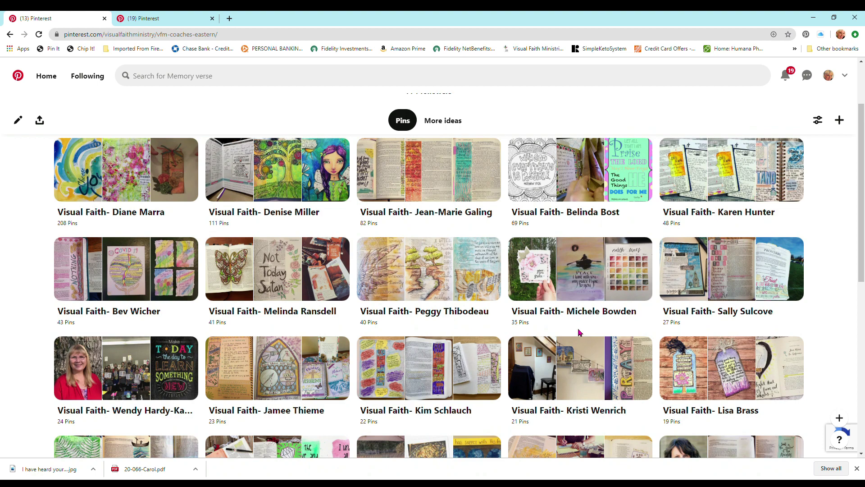
scroll(579, 333, "up", 1)
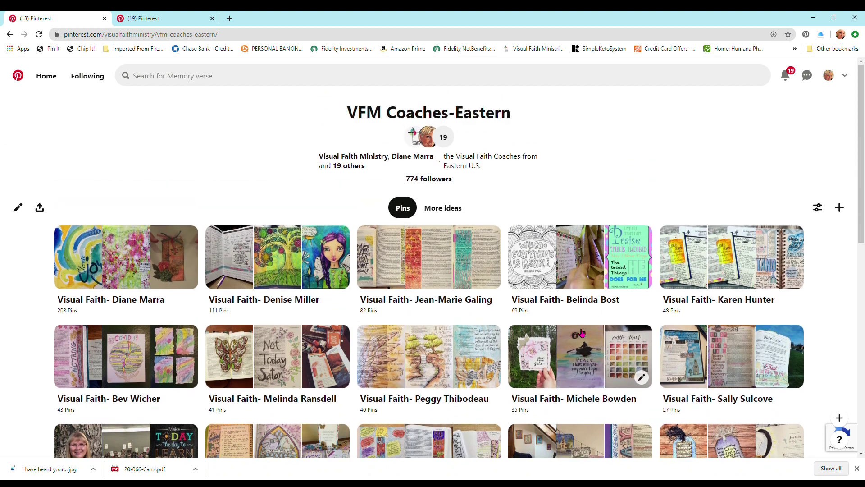
mouse_move(127, 170)
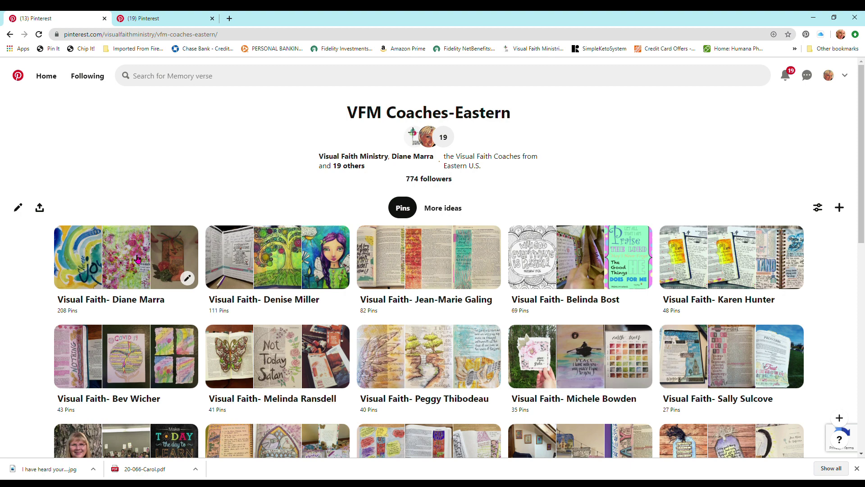
left_click(137, 259)
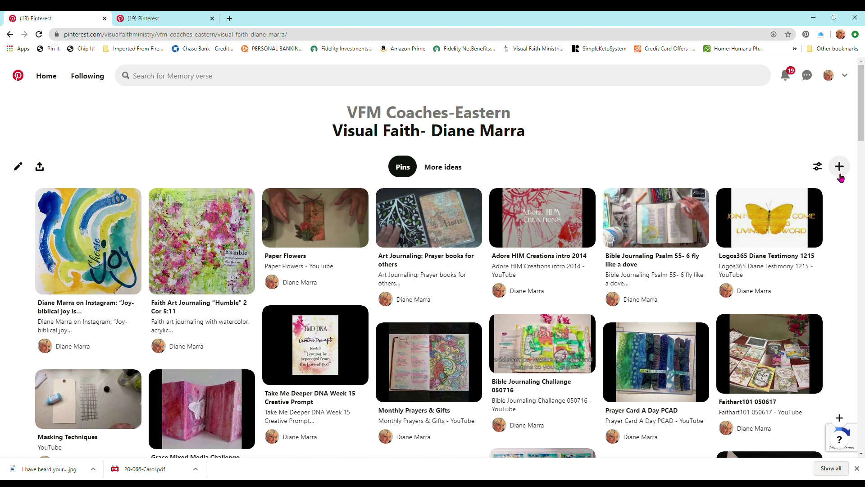
left_click(842, 171)
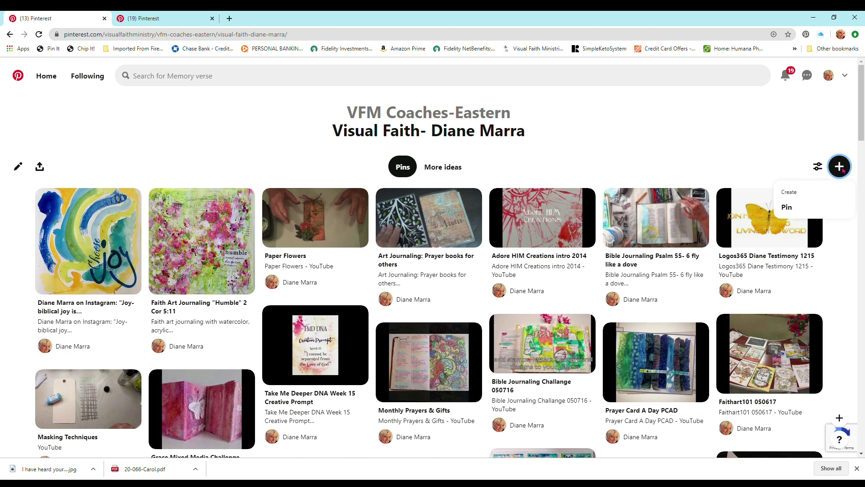
Step: Start a Pin, confirm the Visual Faith- Diane Marra destination, and drop in the faith art image
left_click(788, 207)
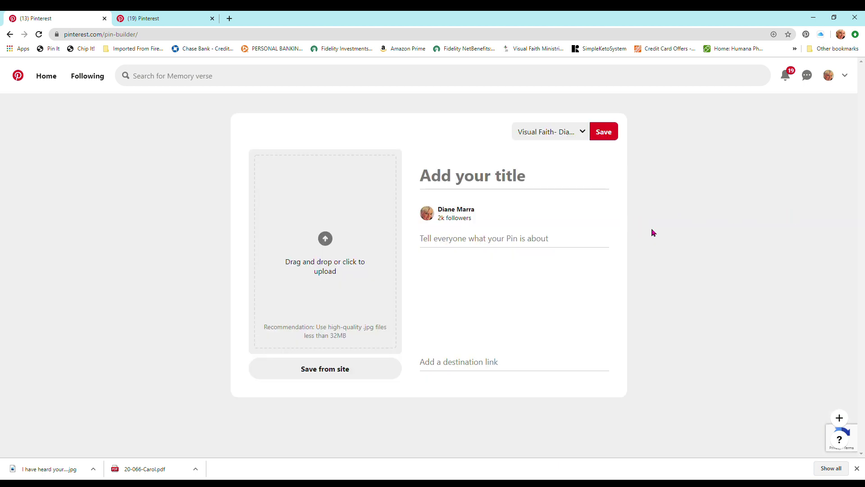
left_click(584, 133)
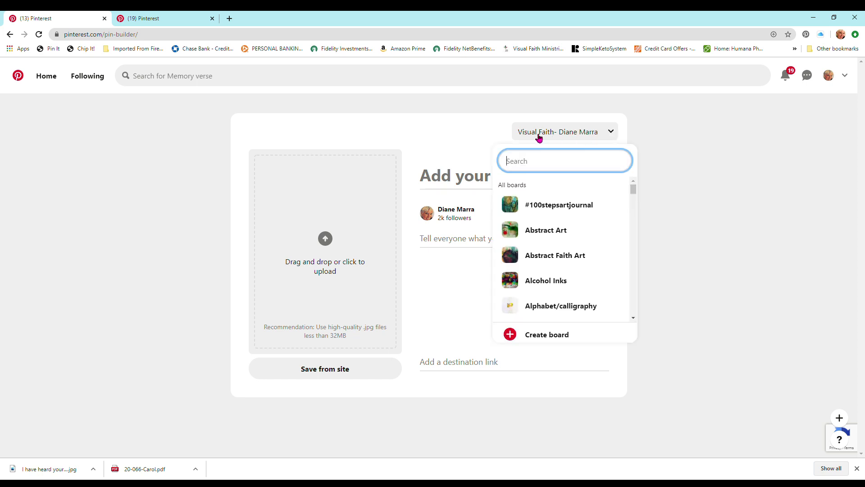
left_click(658, 142)
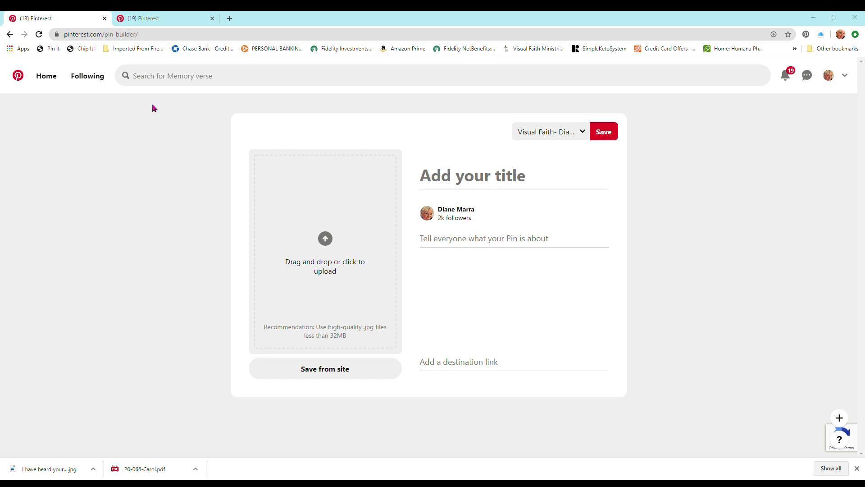
left_click_drag(357, 238, 356, 238)
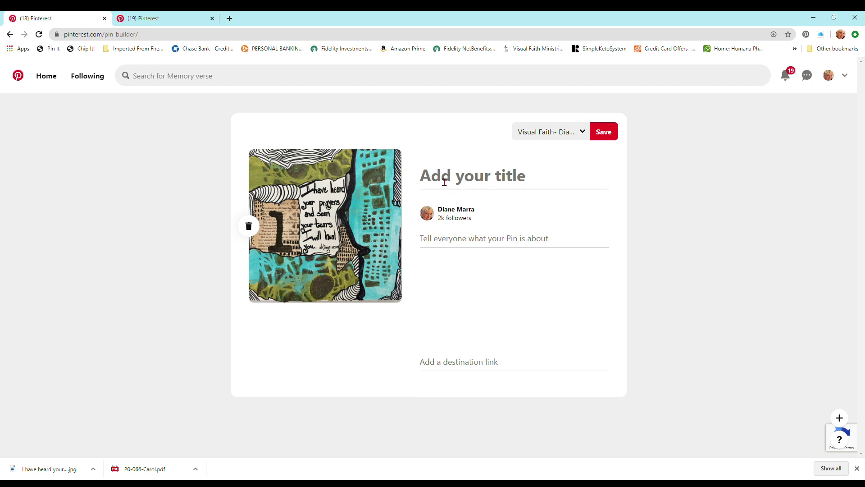
Step: Enter 'Faithart 2 Kings 20:5' as the Pin title and select its words to check them
left_click(444, 182)
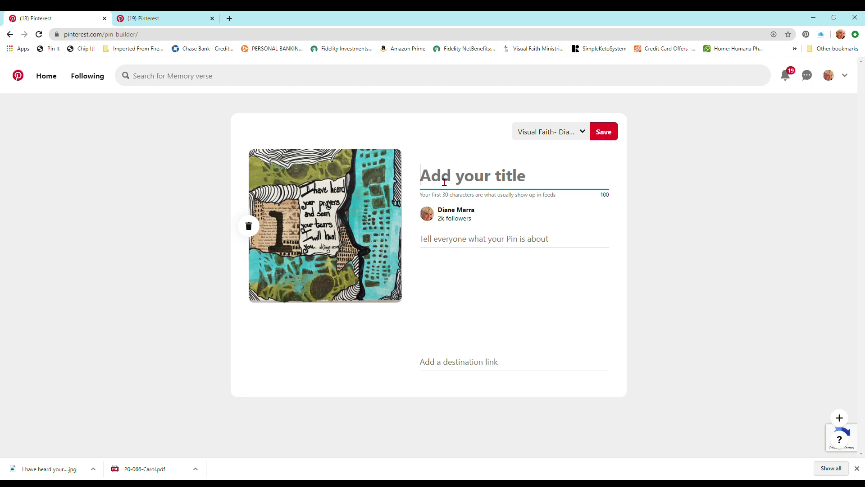
type("Fa")
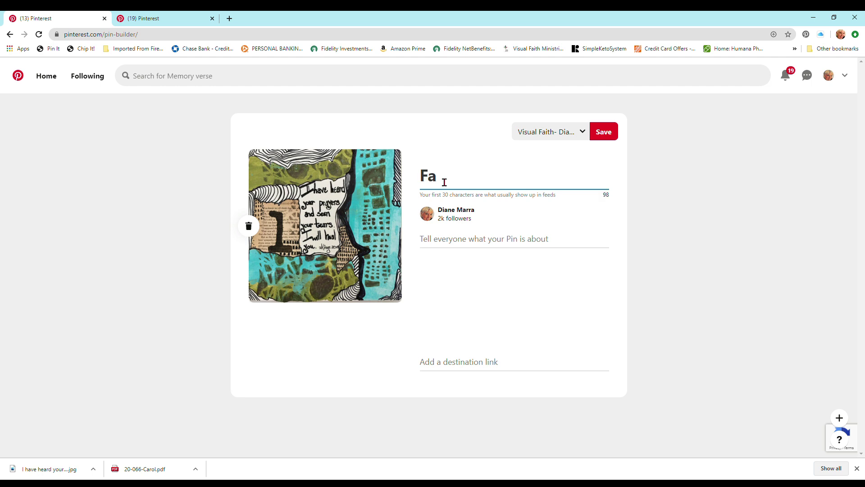
type("ithar")
type("t")
type(" 2 ")
type("Kings ")
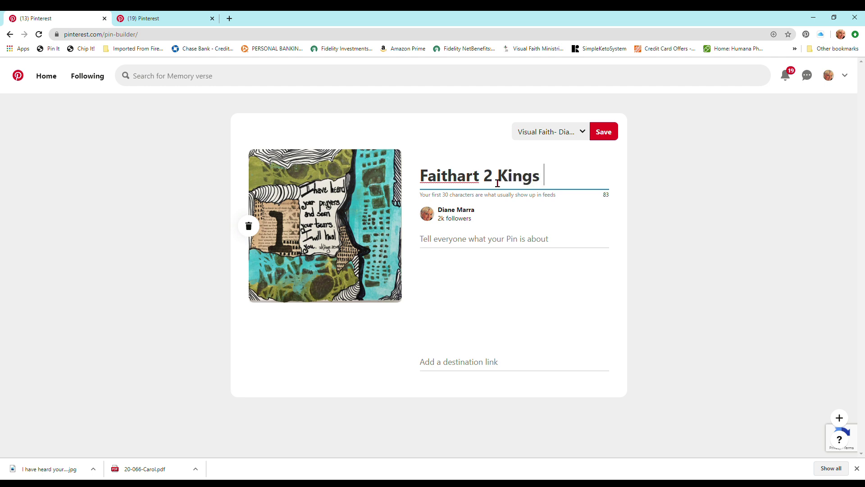
type("20:5")
left_click_drag(480, 182, 419, 182)
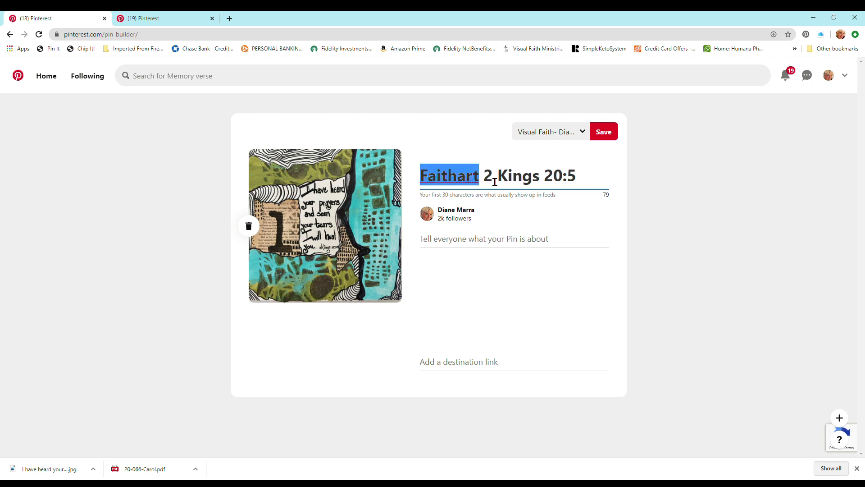
left_click_drag(485, 181, 584, 185)
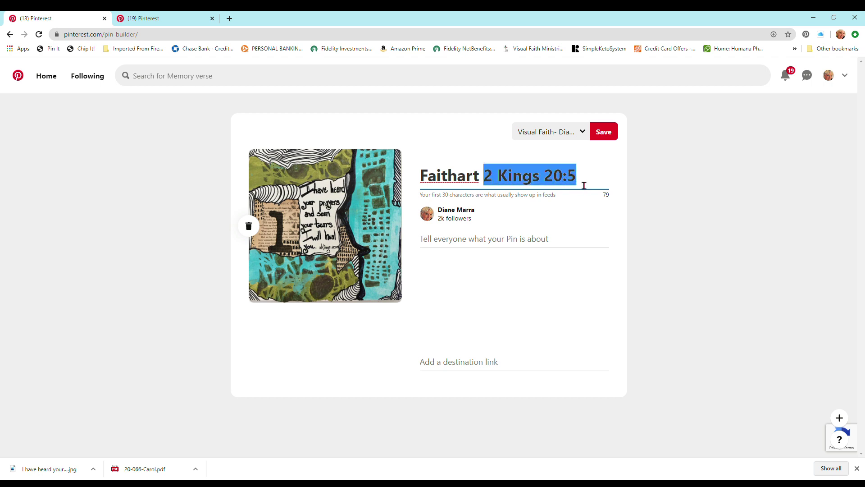
Step: Write the healing-verse description with its keywords, fix the 'Kings' typo, and highlight the keywords
left_click(437, 245)
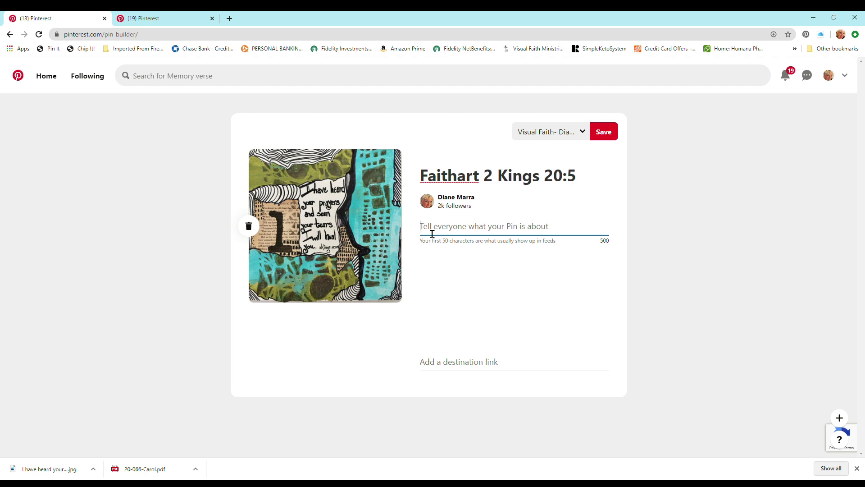
type("faitha")
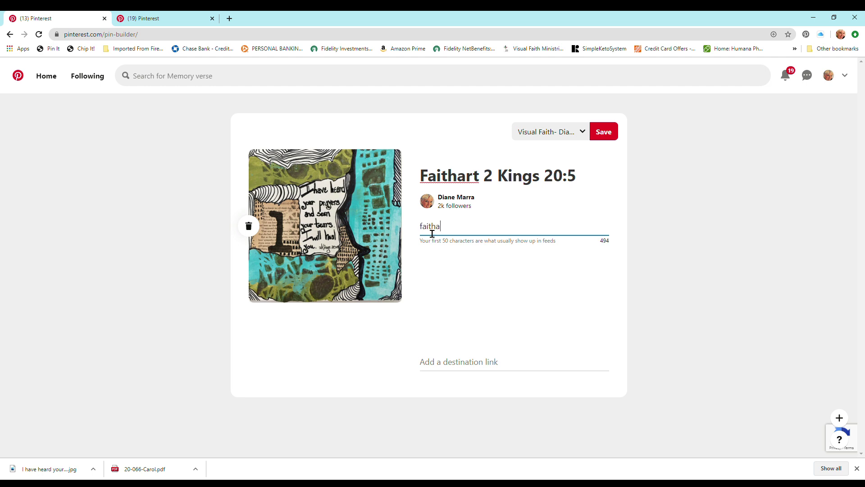
type("rt journal")
type("ing")
type("2")
type(" K")
type("iing")
key("BackSpace")
key("BackSpace")
key("BackSpace")
type("in")
type("gs 20:")
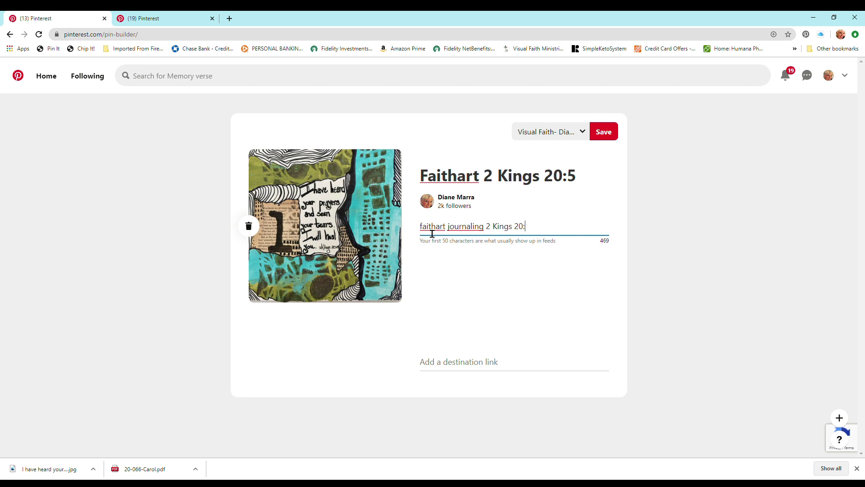
type("5 \"")
type("I have")
type(" heard your ")
type("prayers")
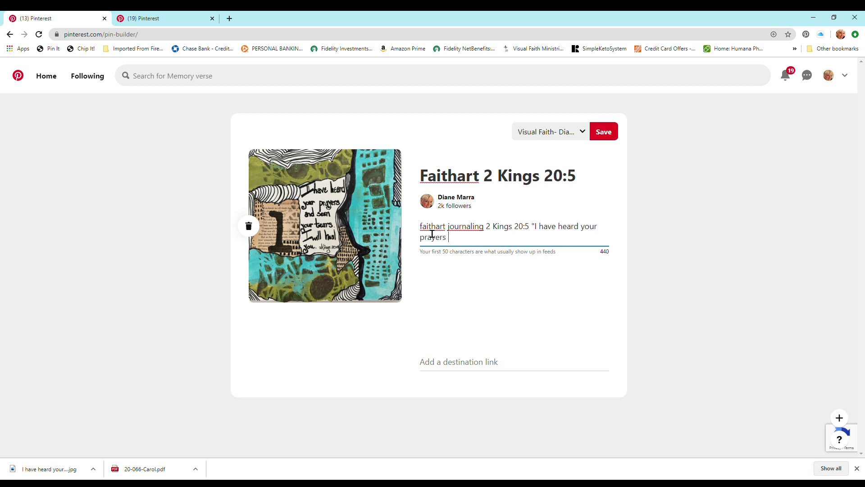
type(" and seen your ")
type("tears. I w")
type("ill heal")
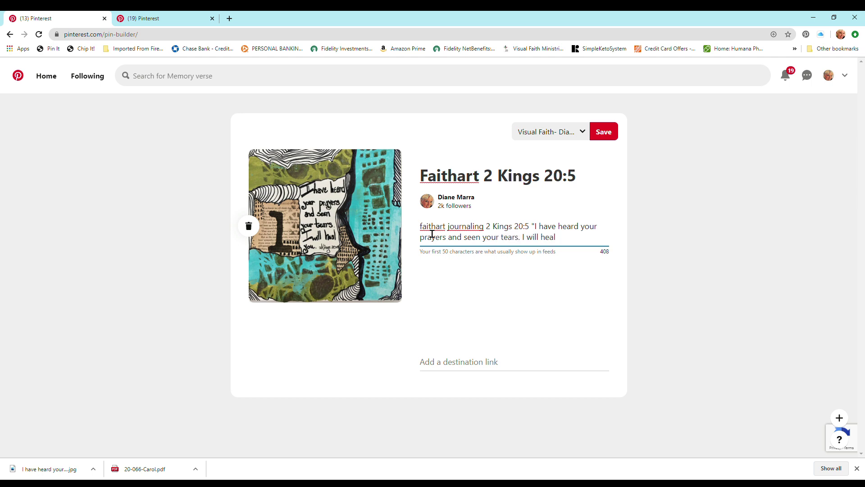
type(" you.")
type("\"")
type(" col")
type("lg")
type("ge")
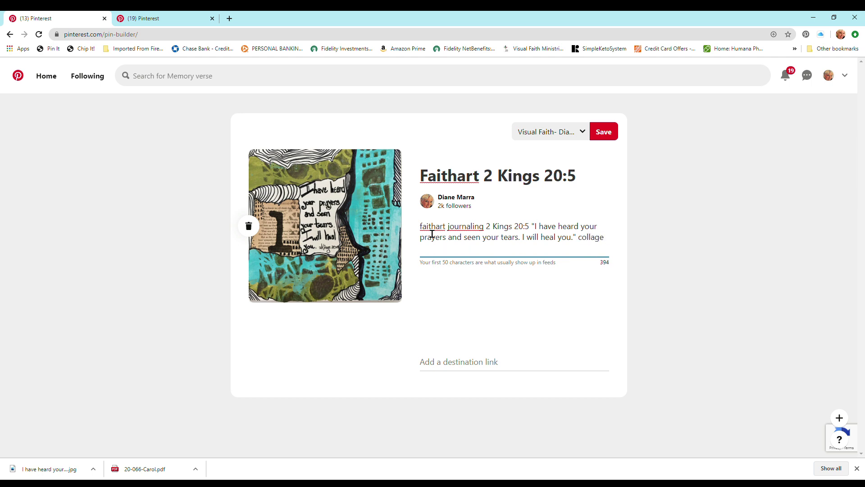
type(", d")
type("ood")
type("ling")
left_click_drag(580, 238, 608, 242)
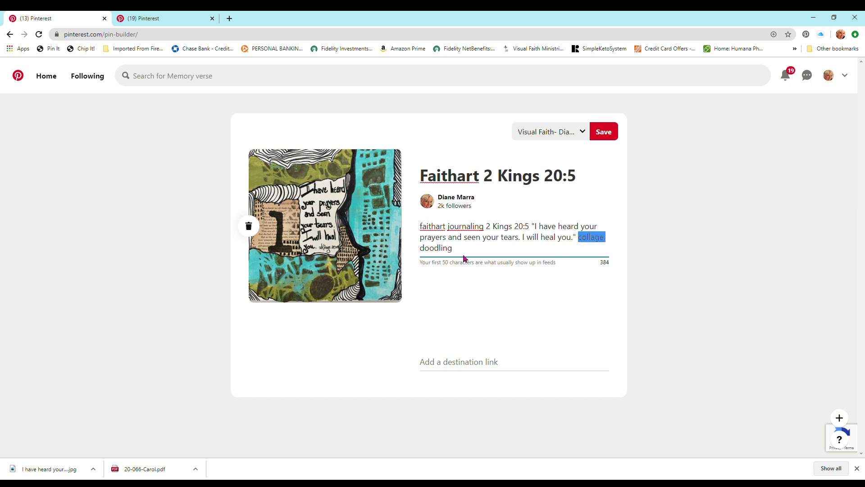
left_click_drag(452, 250, 420, 249)
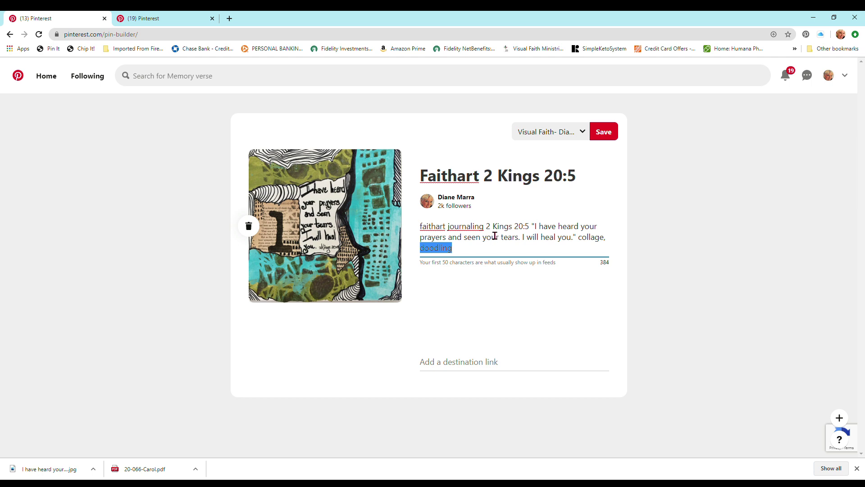
left_click_drag(488, 230, 426, 238)
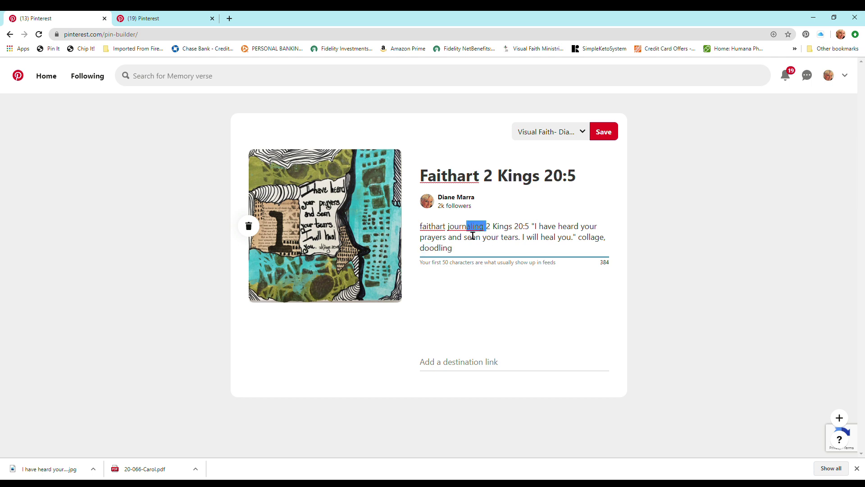
left_click(512, 251)
double_click(490, 229)
left_click_drag(500, 235, 528, 287)
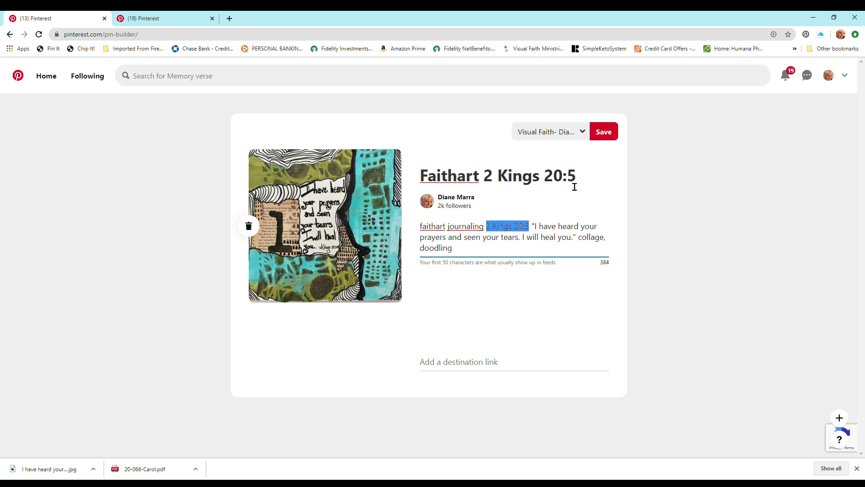
left_click(516, 276)
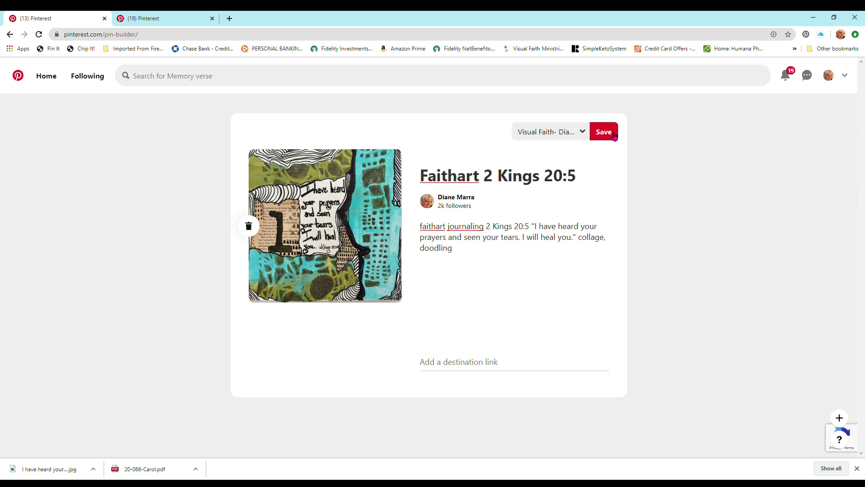
left_click(583, 133)
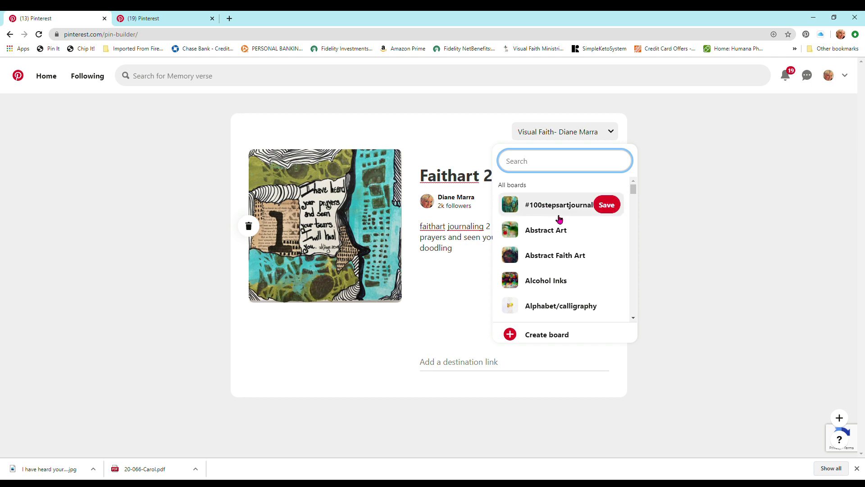
scroll(552, 218, "down", 1)
scroll(555, 222, "down", 3)
scroll(555, 223, "down", 3)
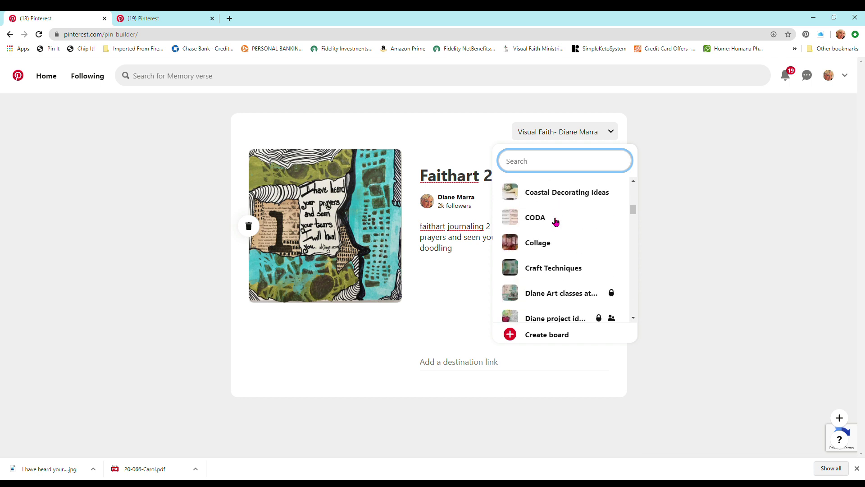
scroll(555, 222, "down", 3)
scroll(555, 222, "down", 1)
scroll(555, 222, "down", 3)
scroll(555, 223, "down", 3)
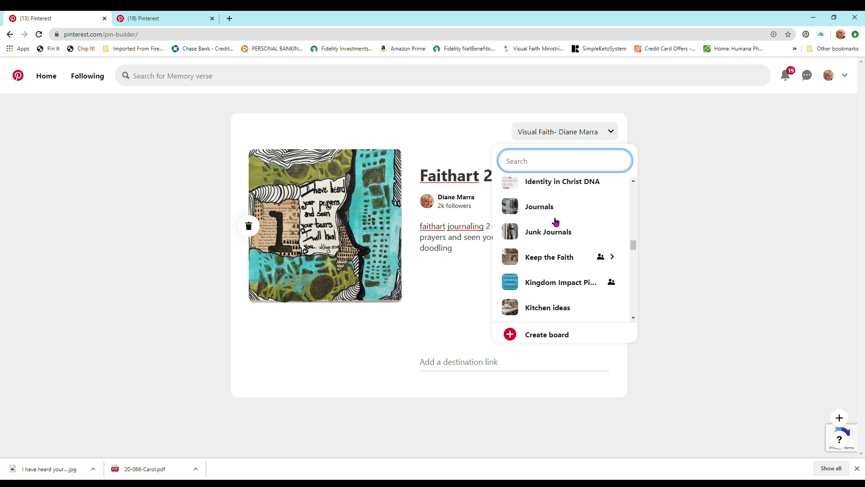
scroll(555, 222, "down", 3)
scroll(556, 221, "down", 2)
scroll(555, 222, "down", 3)
scroll(556, 222, "down", 4)
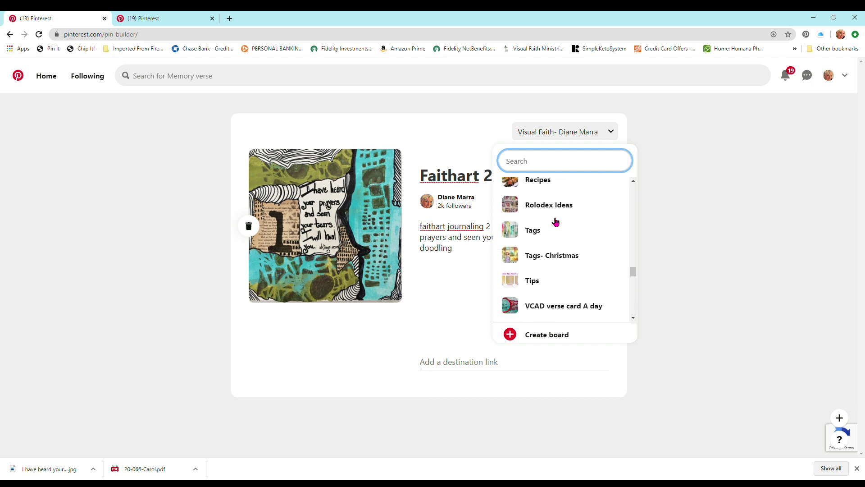
scroll(553, 222, "down", 2)
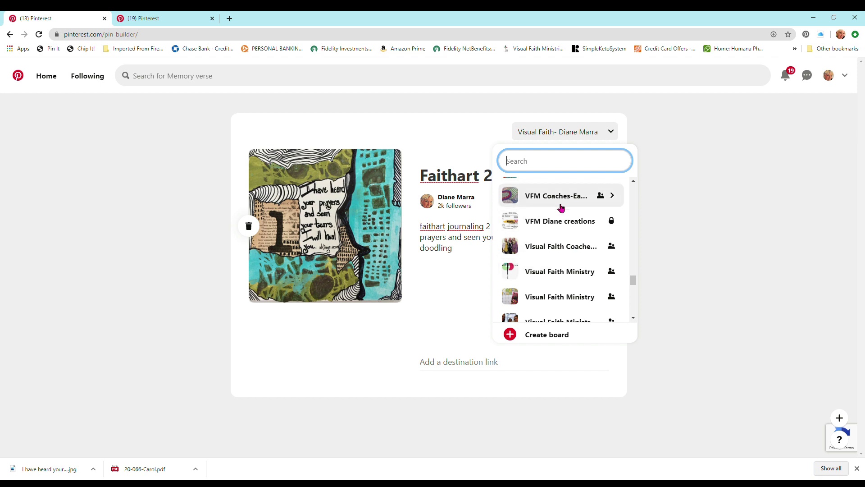
scroll(538, 201, "up", 1)
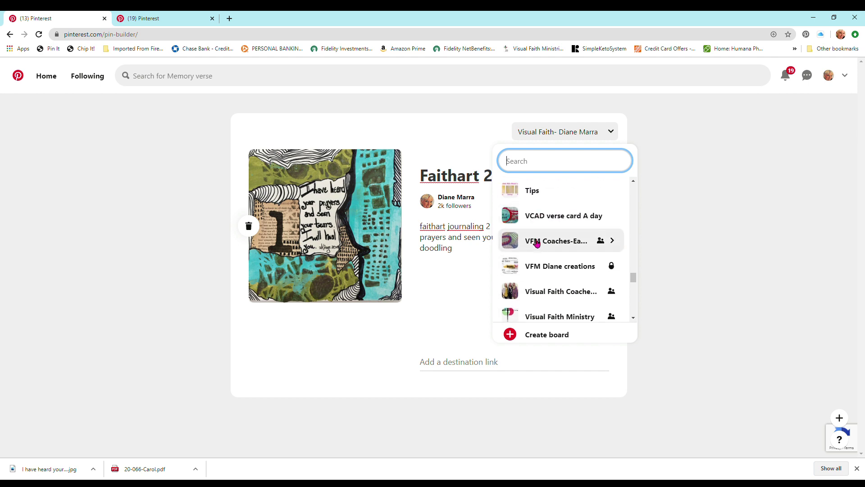
left_click(536, 243)
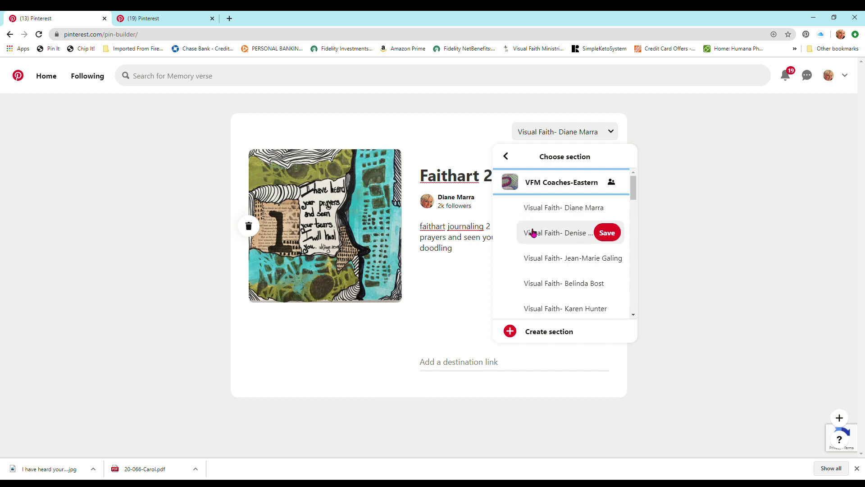
scroll(538, 234, "down", 1)
scroll(538, 233, "down", 2)
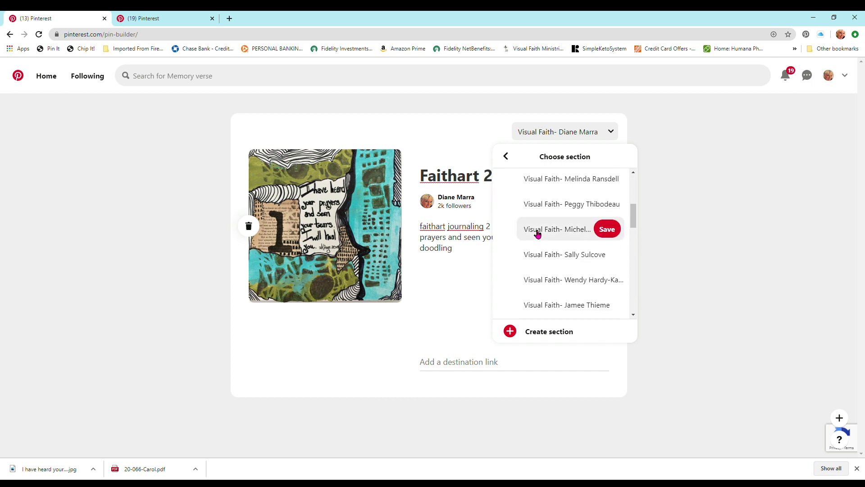
scroll(541, 250, "down", 2)
scroll(547, 276, "up", 3)
scroll(546, 276, "up", 2)
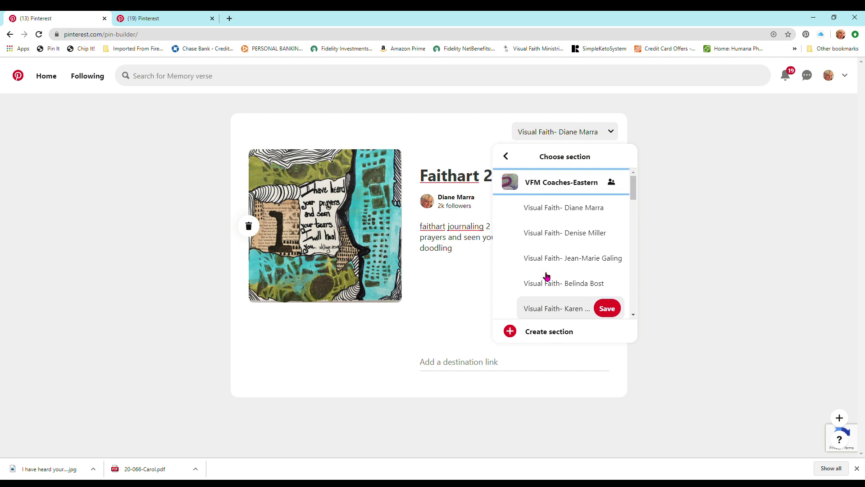
mouse_move(555, 208)
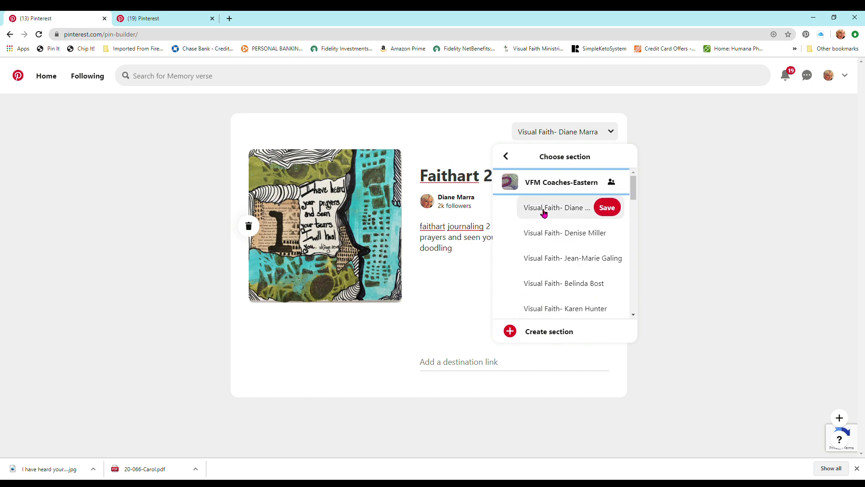
left_click(549, 209)
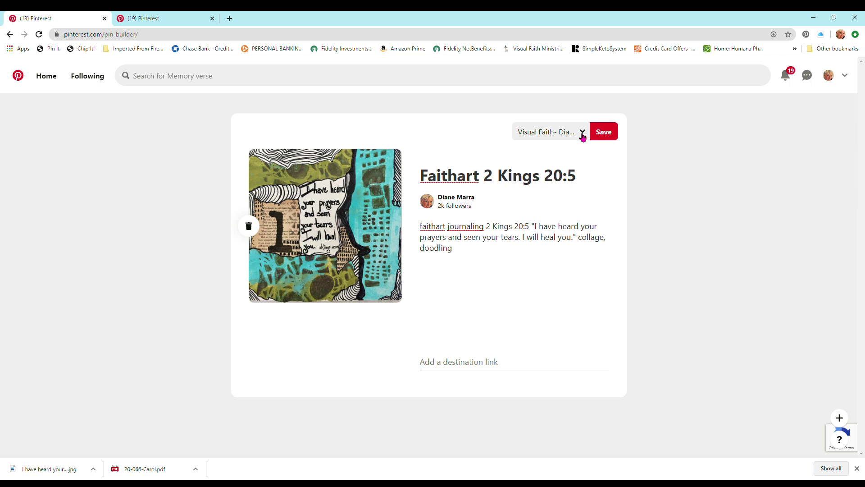
Step: Save the Faithart 2 Kings 20:5 pin and confirm it is saved to VFM Coaches-Eastern
left_click(606, 135)
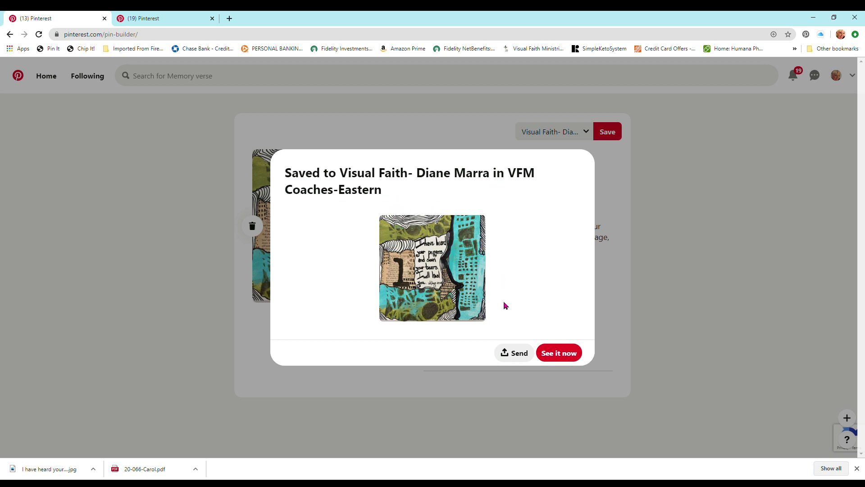
Step: Open the saved Faithart 2 Kings 20:5 pin's page from the save confirmation
left_click(556, 352)
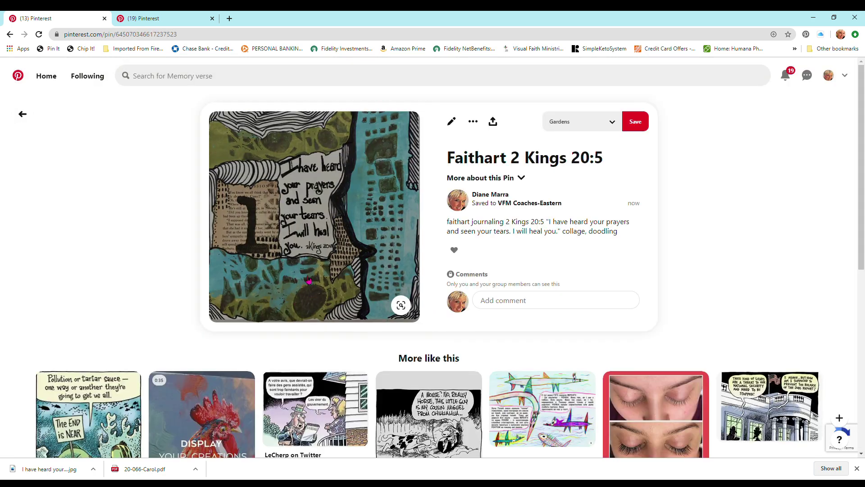